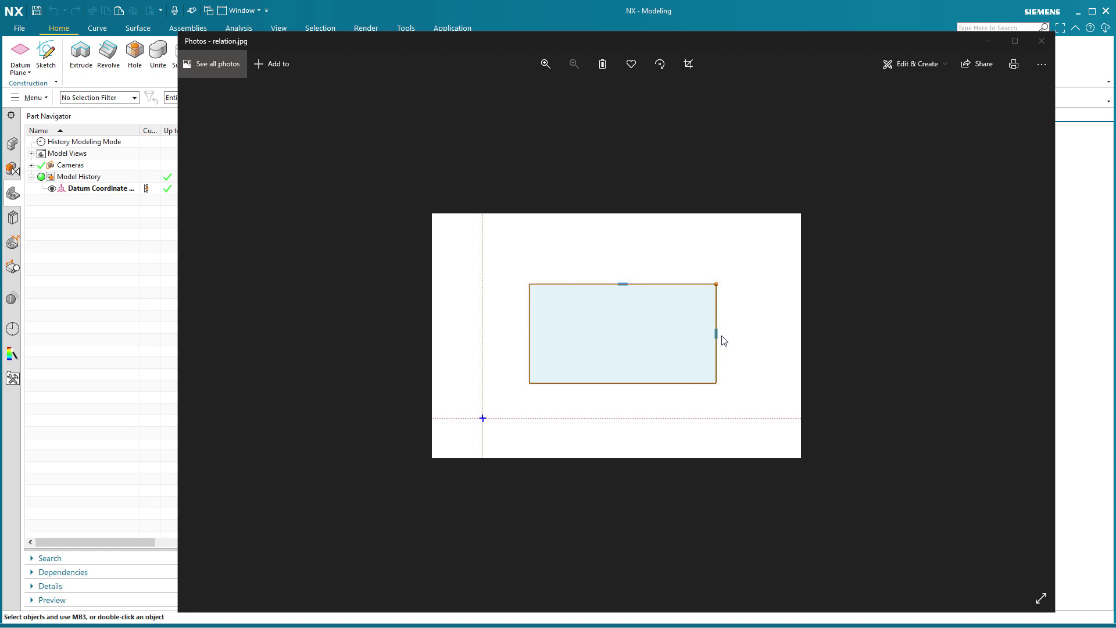
click(1041, 41)
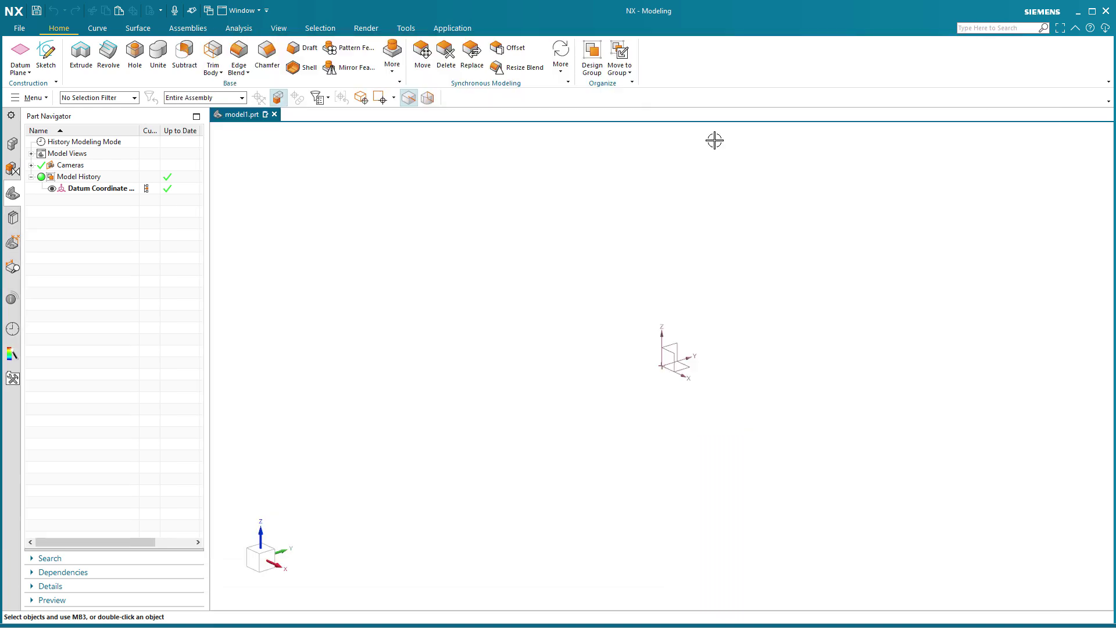
click(19, 28)
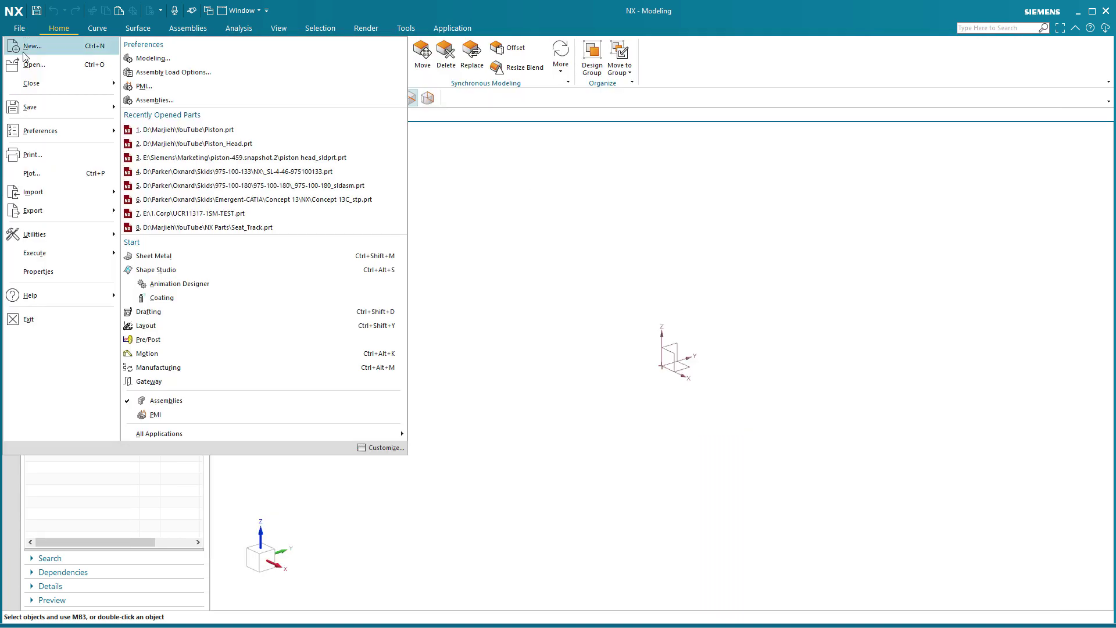
mouse_move(67, 232)
click(163, 44)
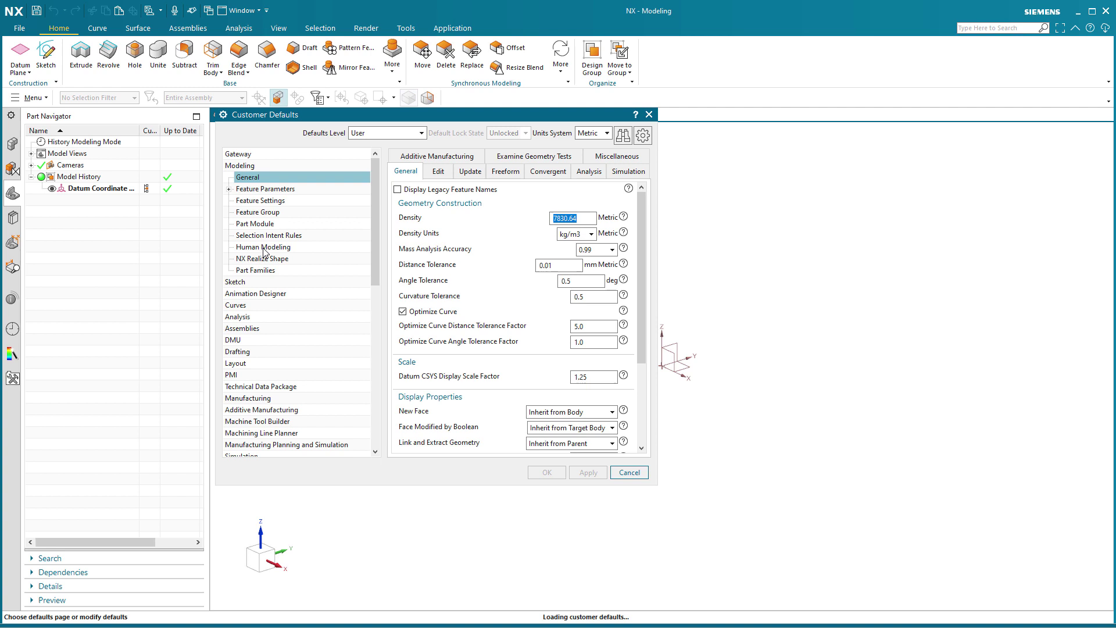
click(241, 282)
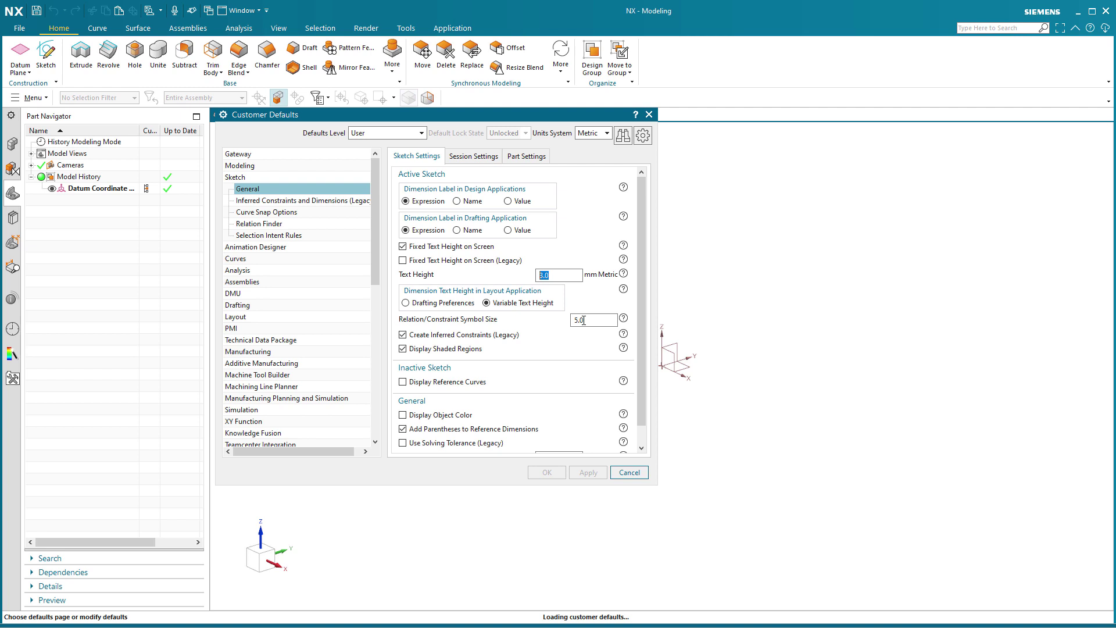
click(628, 473)
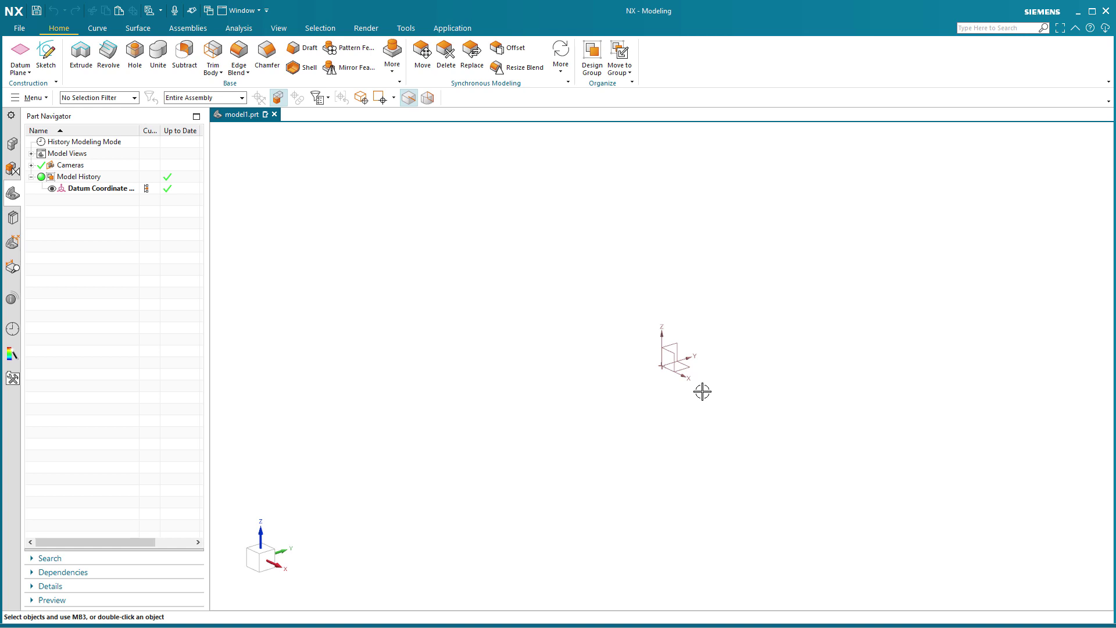
Step: Create a new sketch on the XY plane
click(46, 58)
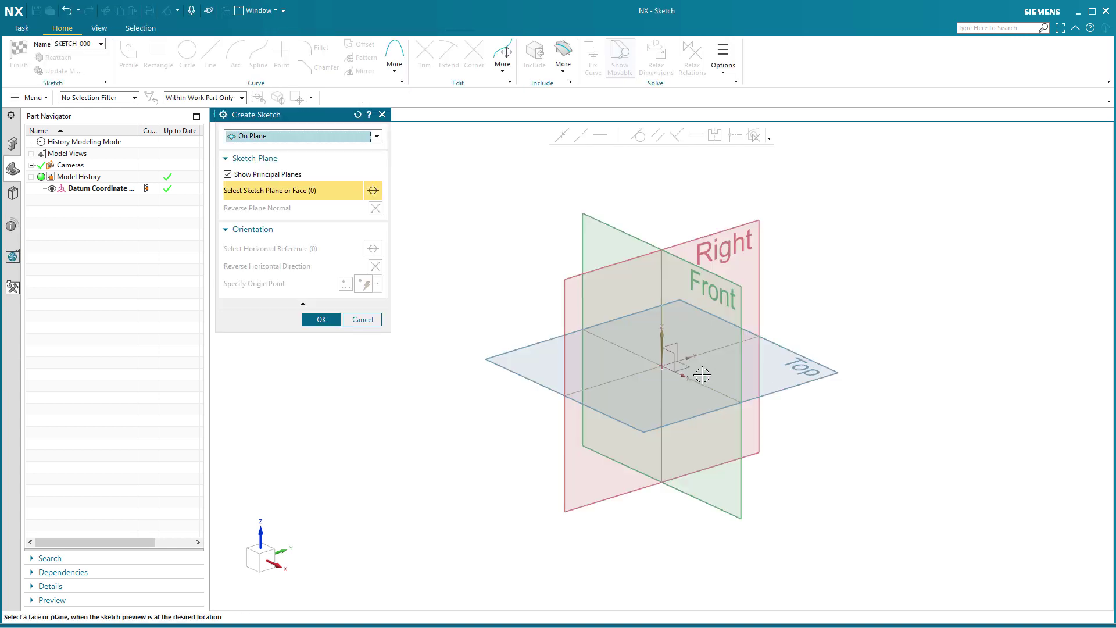
click(695, 372)
click(321, 320)
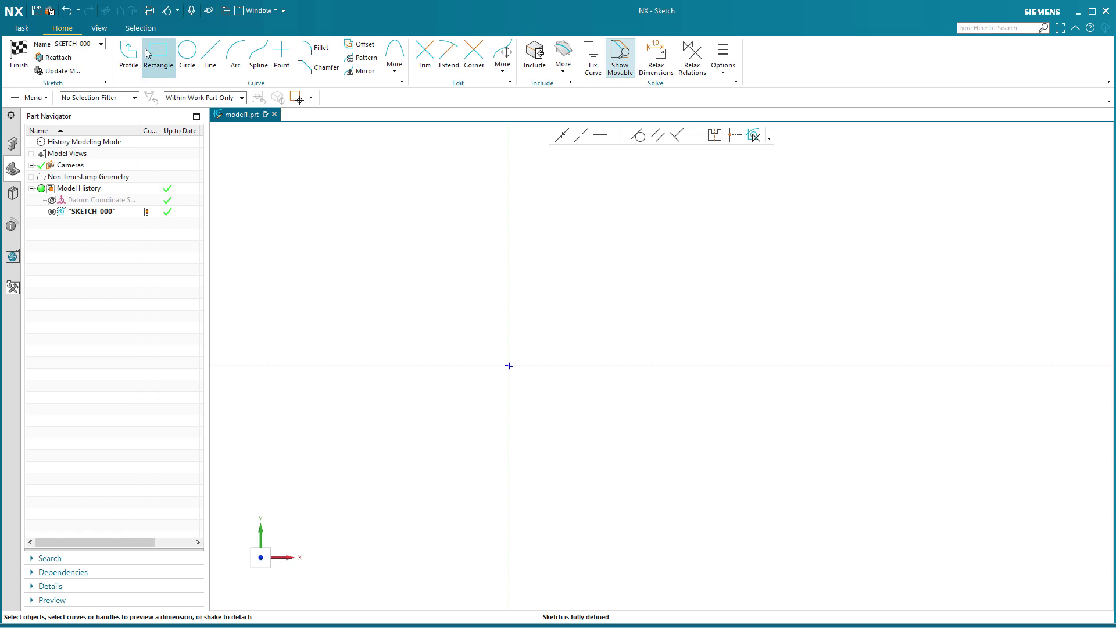
Step: Draw a rectangle above and to the right of the sketch origin
click(158, 55)
click(593, 333)
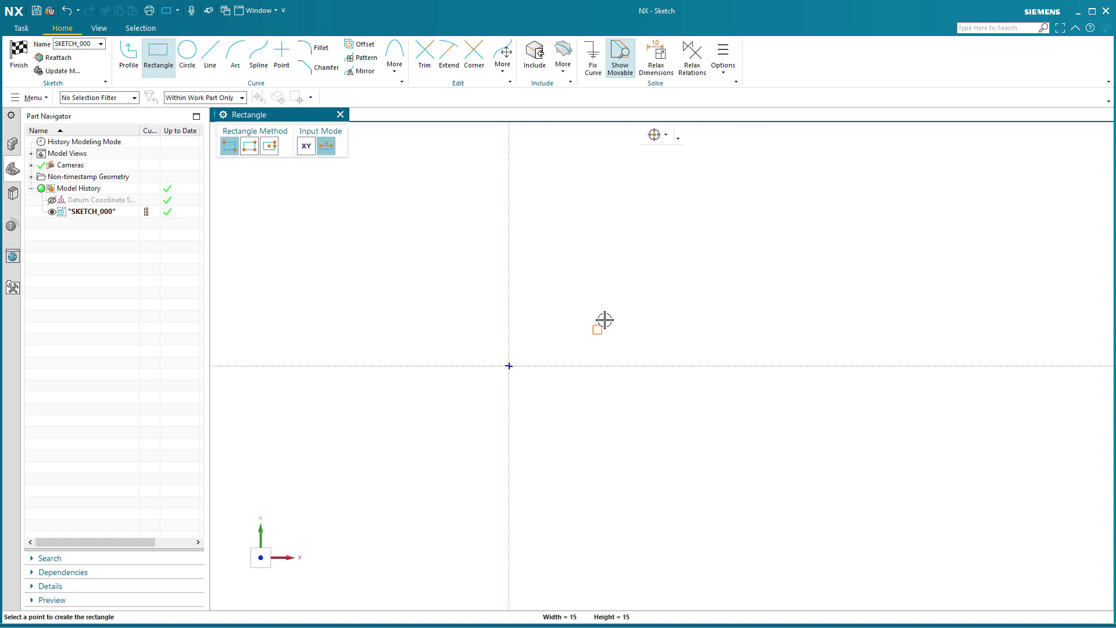
click(756, 212)
key(Escape)
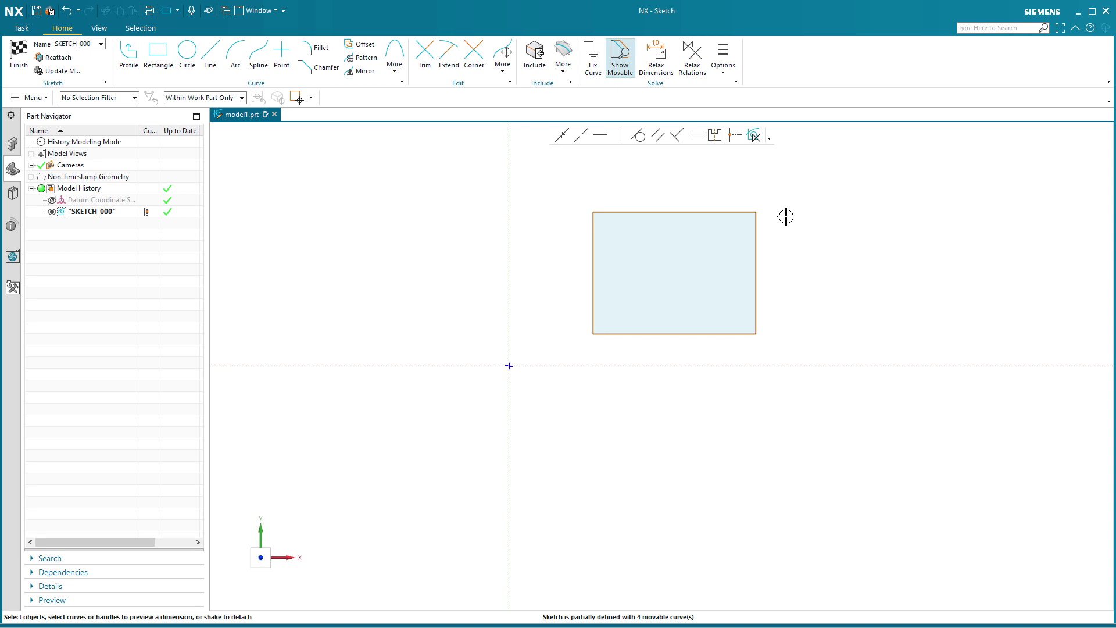
Step: Select the rectangle's top-right corner point and pan the view right and down
click(757, 213)
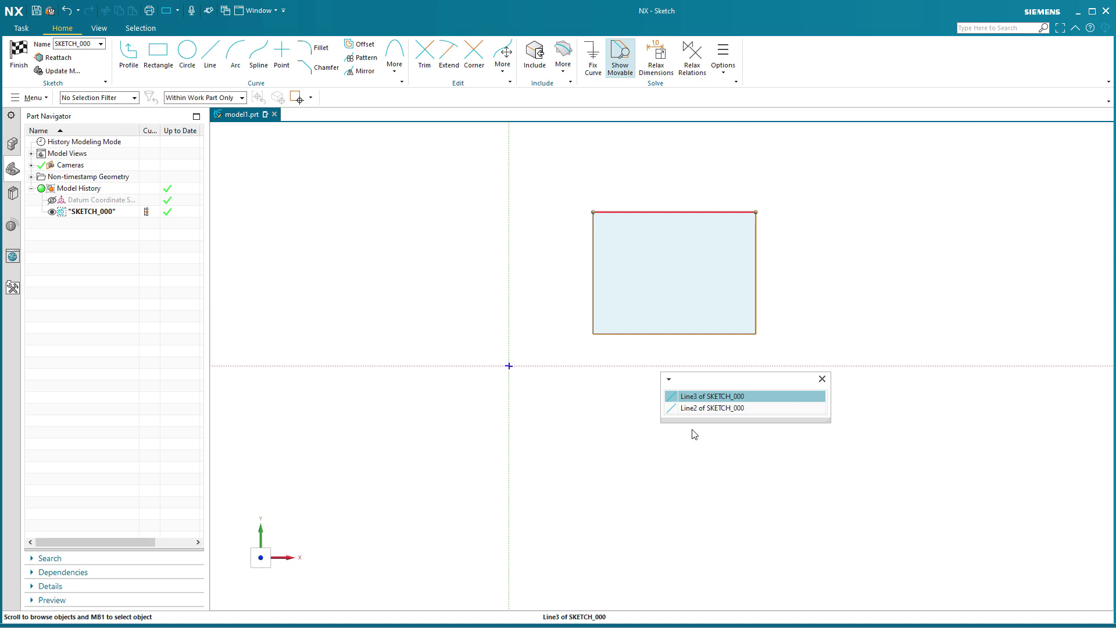
click(706, 396)
click(756, 212)
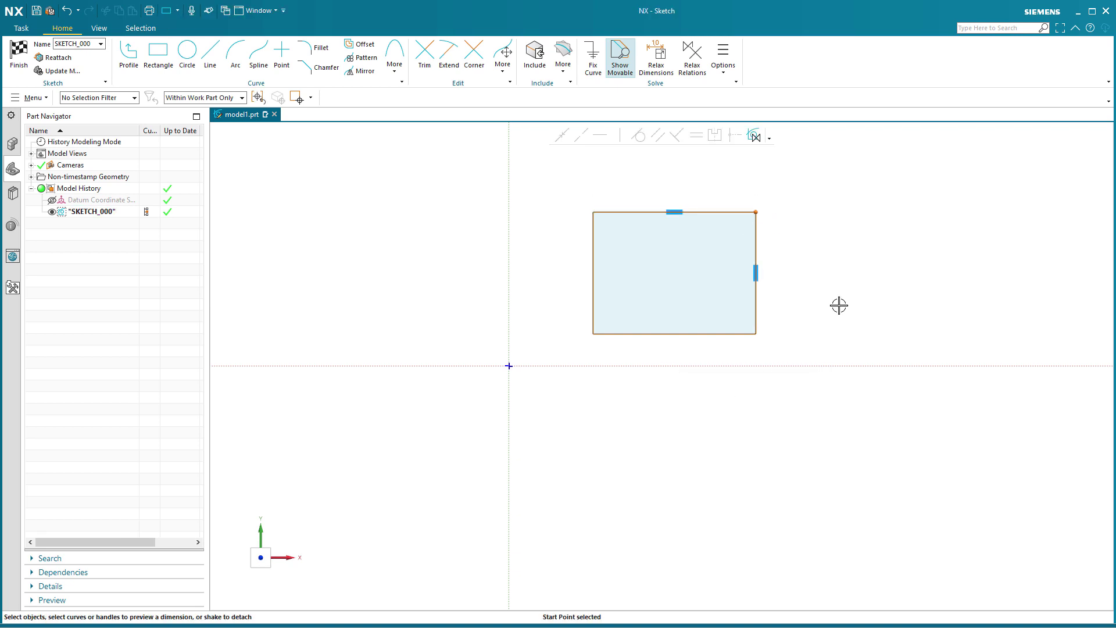
shift+middle_drag(839, 306, 929, 318)
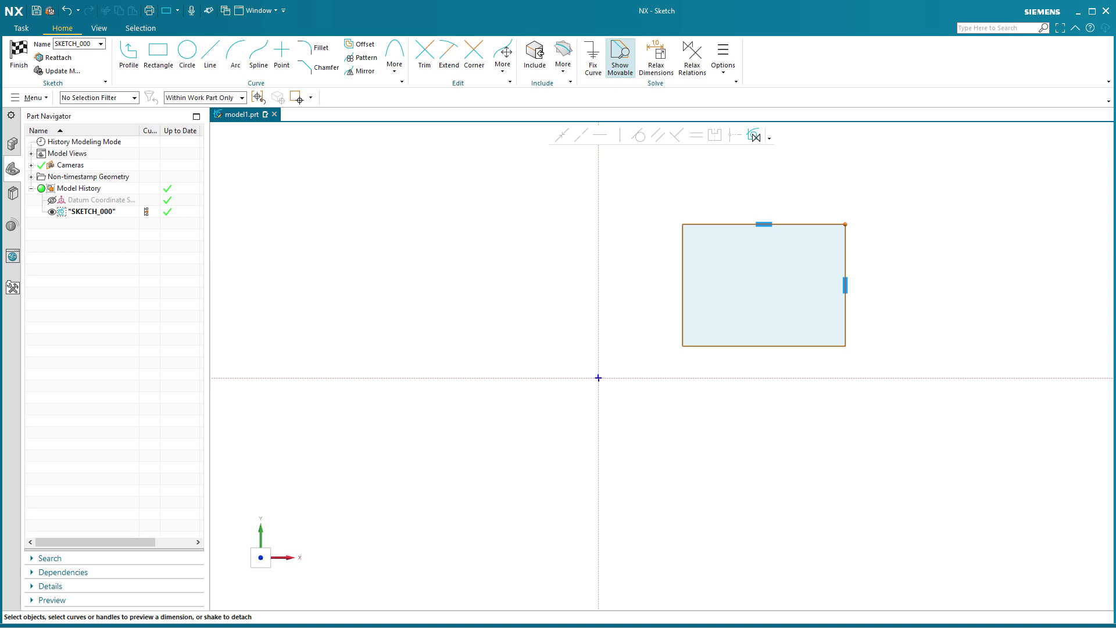
key(alt+Tab)
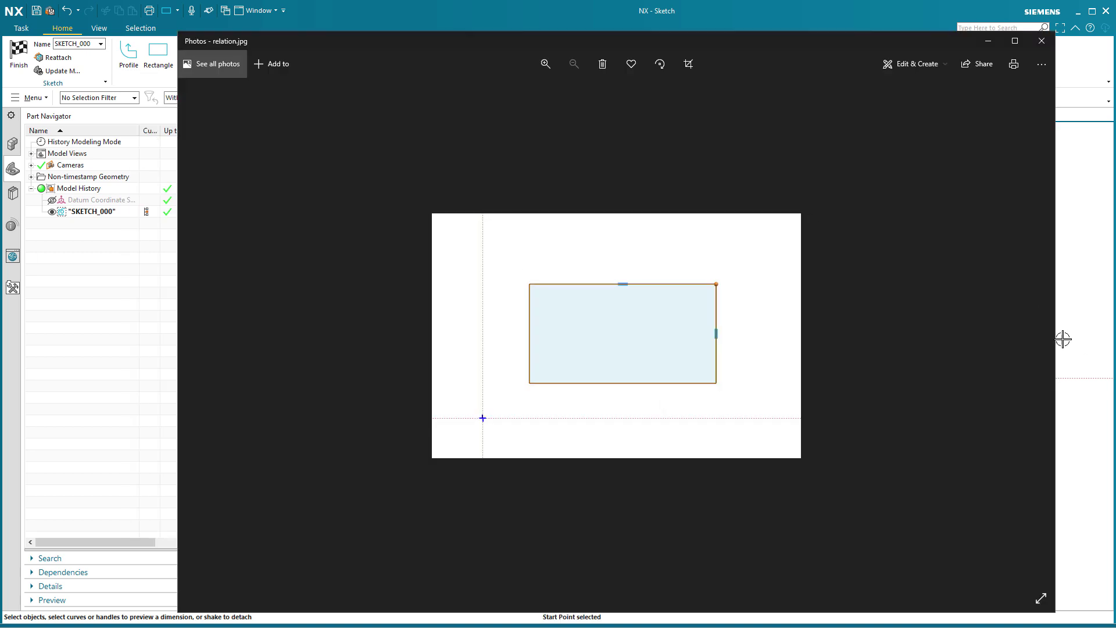
drag(1056, 334, 646, 384)
drag(465, 611, 491, 386)
mouse_move(473, 37)
mouse_down()
mouse_move(605, 110)
mouse_move(540, 96)
mouse_up()
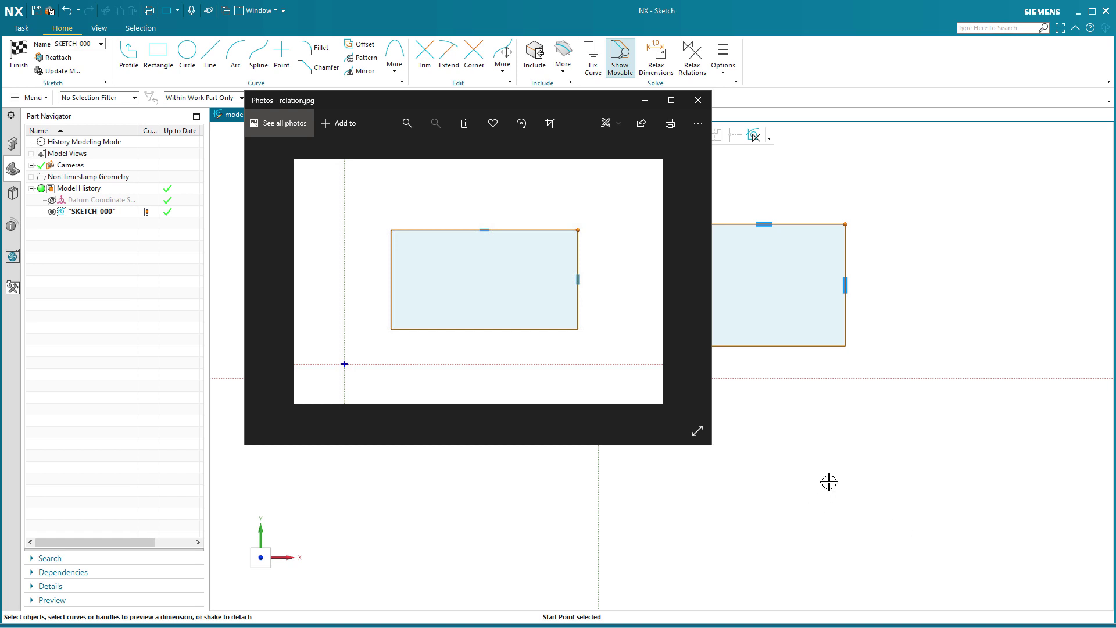
key(alt+F4)
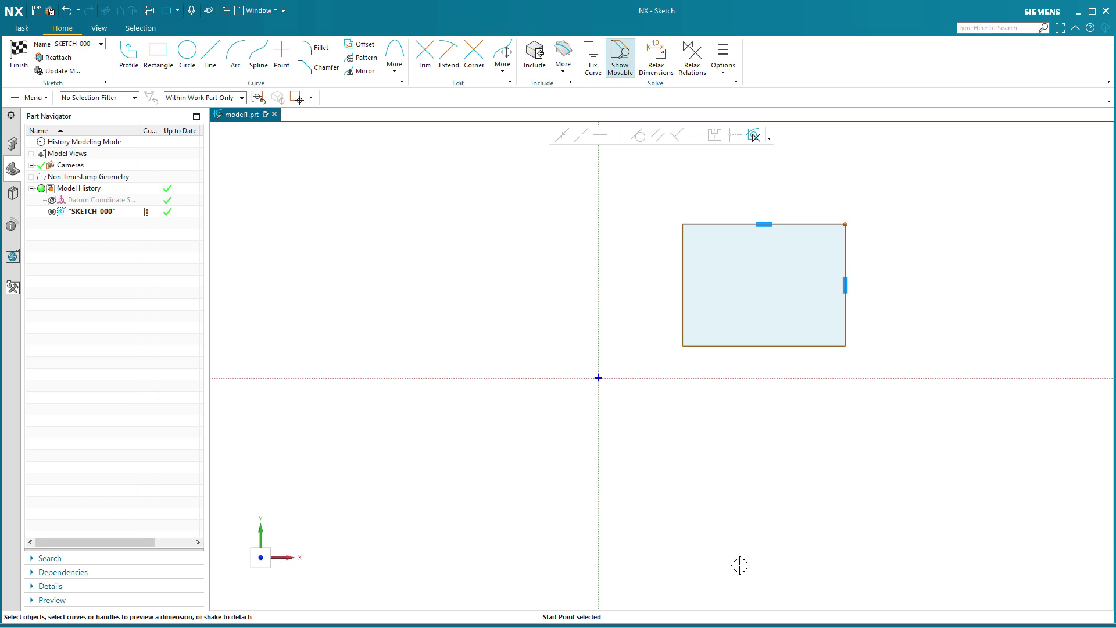
Step: Make the rectangle's left edge collinear with the sketch vertical axis
click(679, 241)
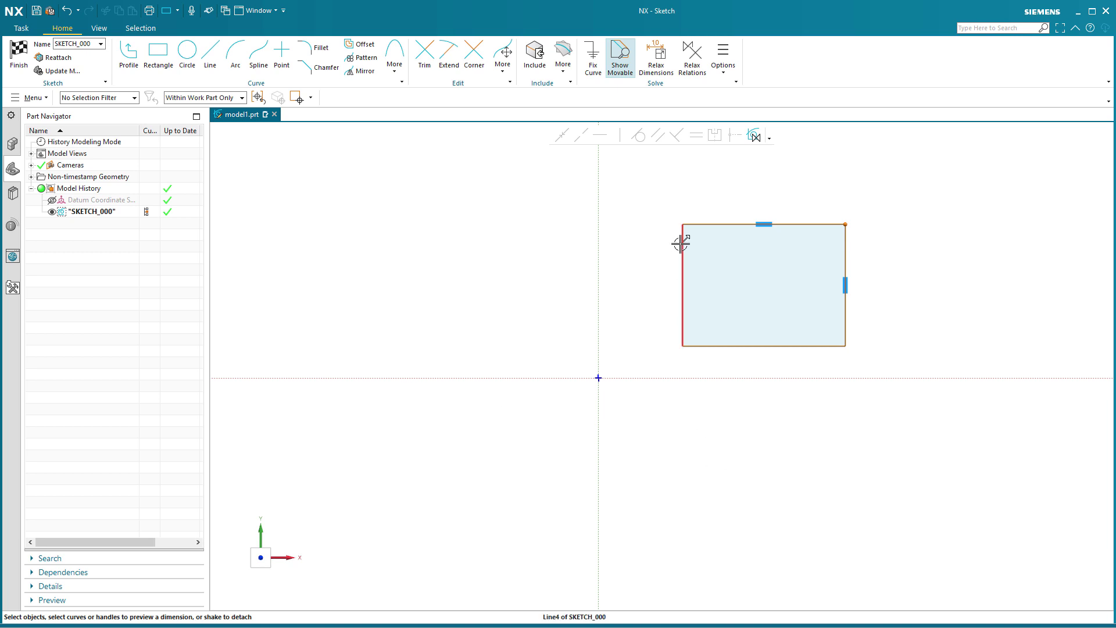
click(597, 225)
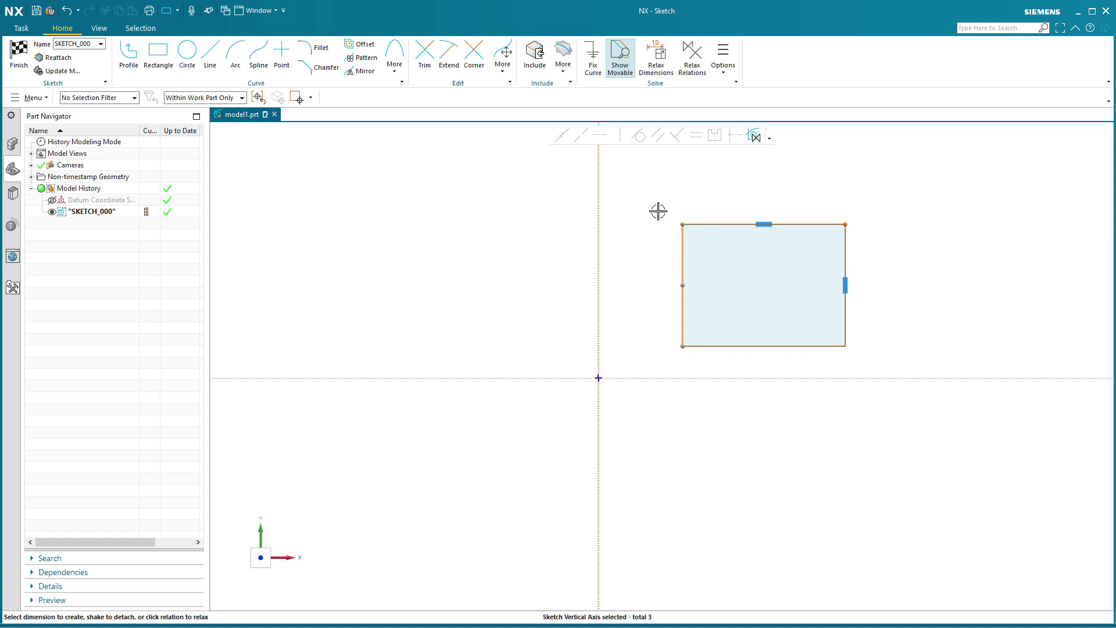
key(Escape)
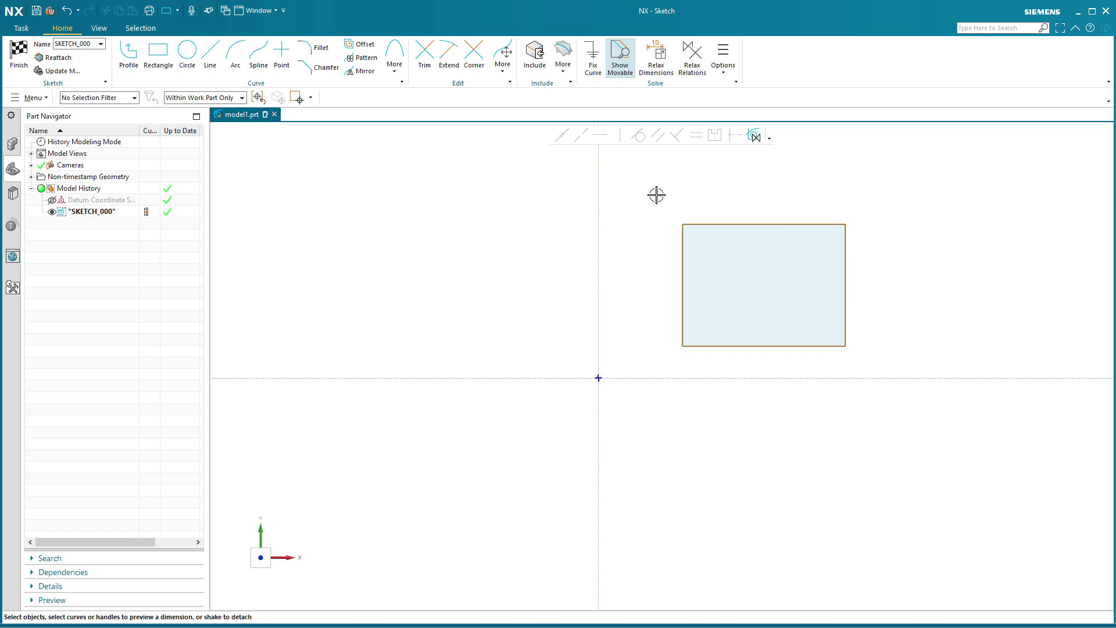
click(599, 212)
click(683, 243)
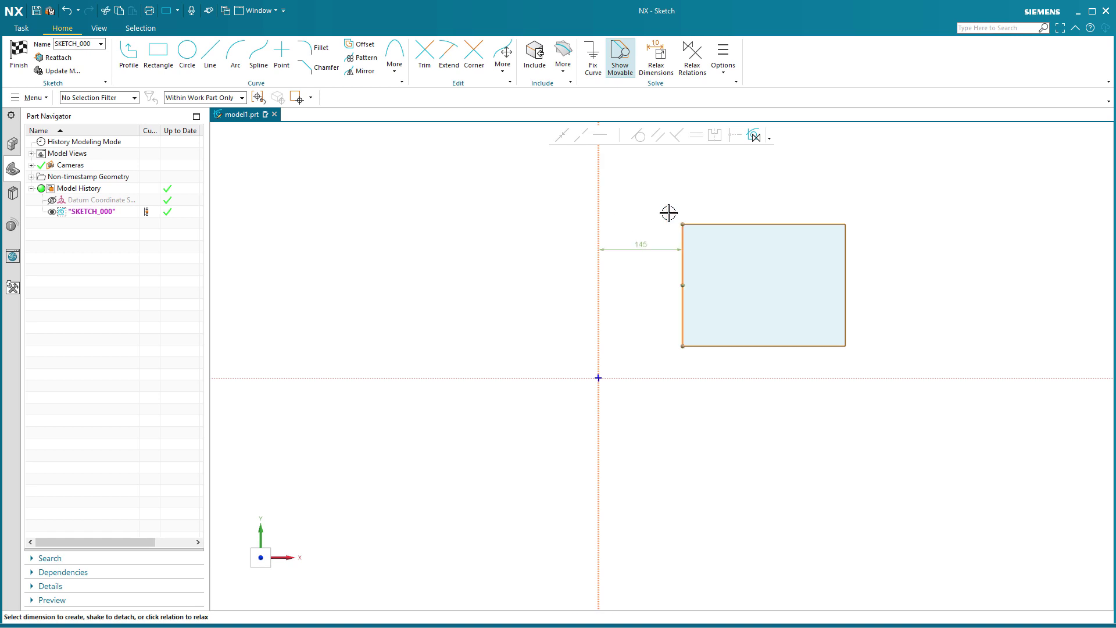
click(586, 136)
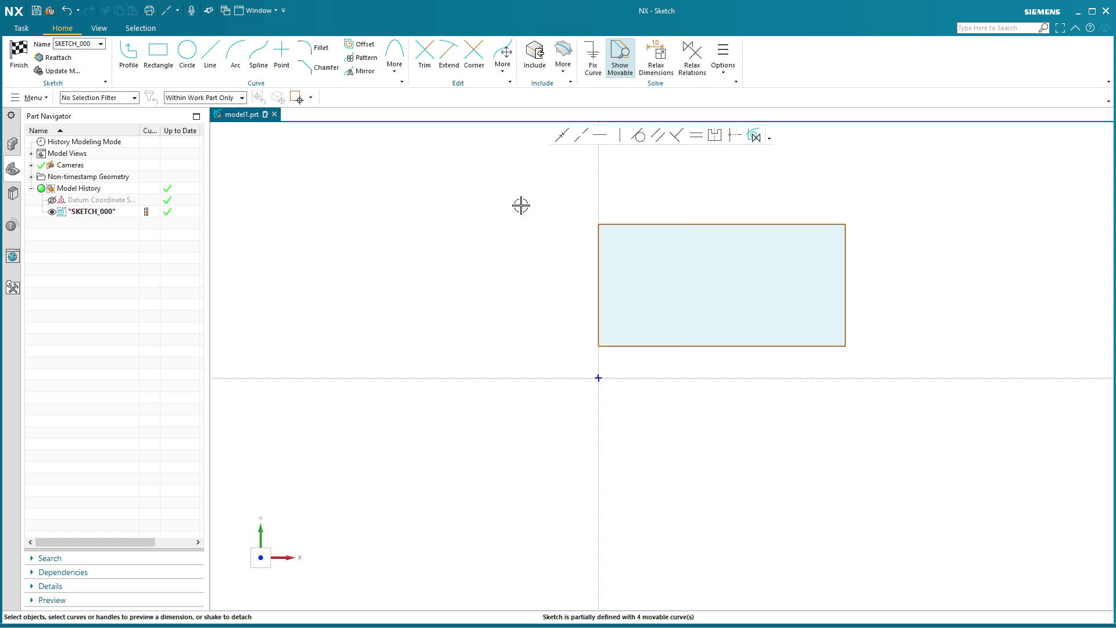
click(598, 245)
key(Escape)
Step: Constrain the rectangle's right and bottom edges to be perpendicular, then clear the selection
click(846, 226)
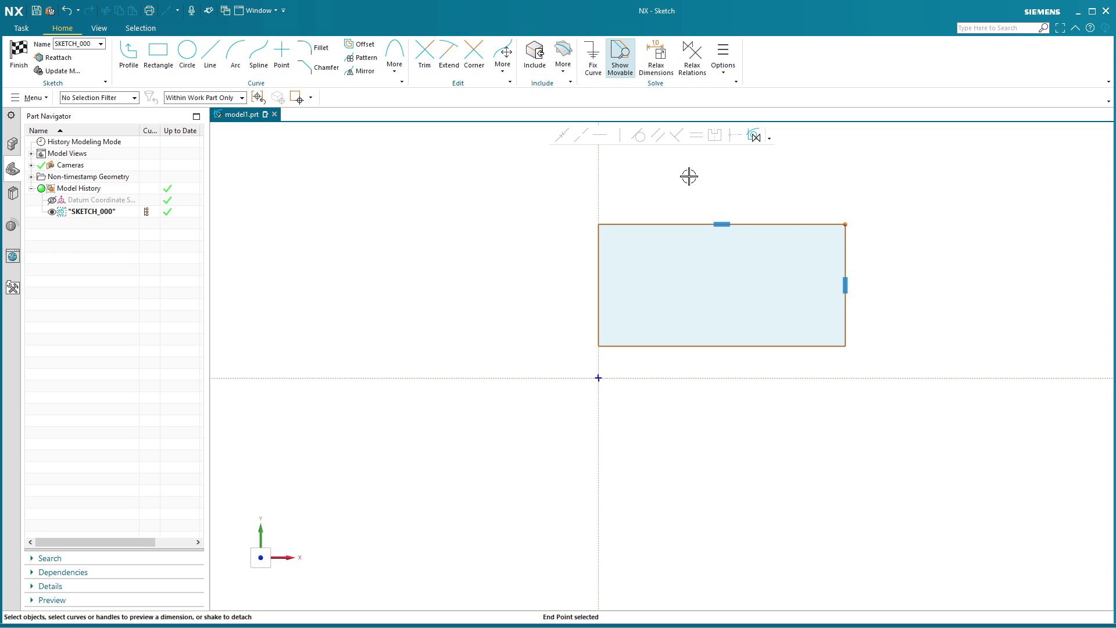
click(846, 298)
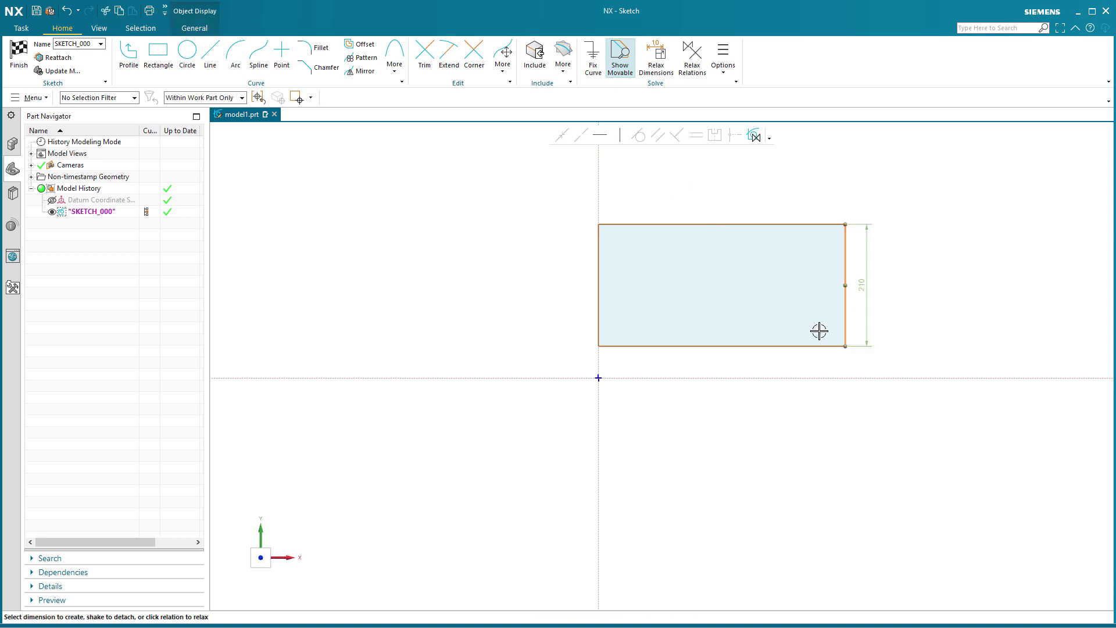
click(819, 344)
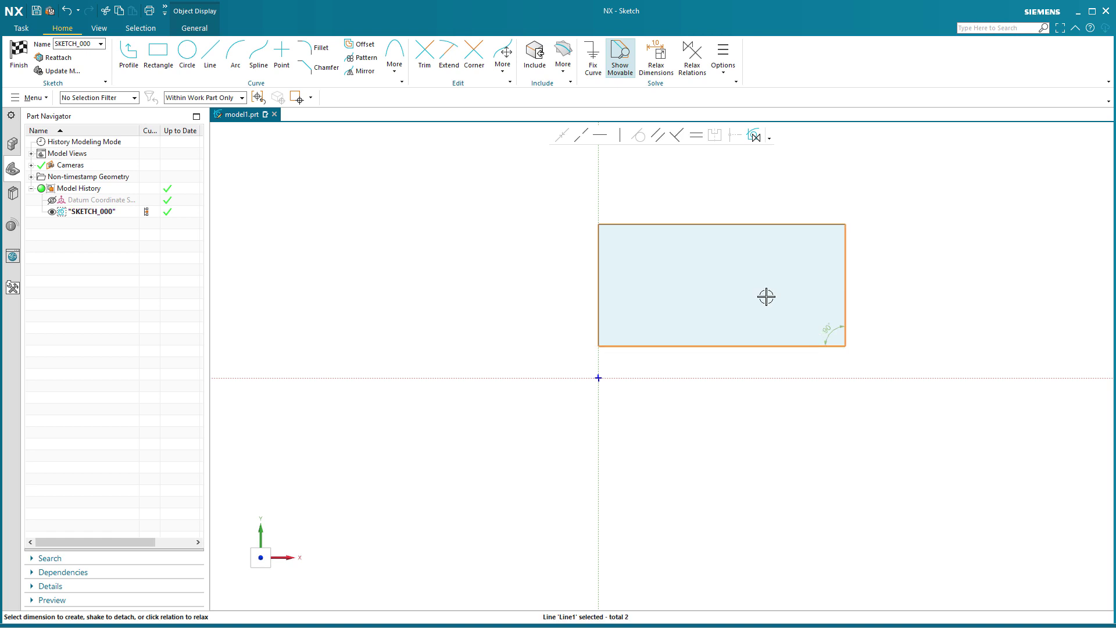
click(676, 134)
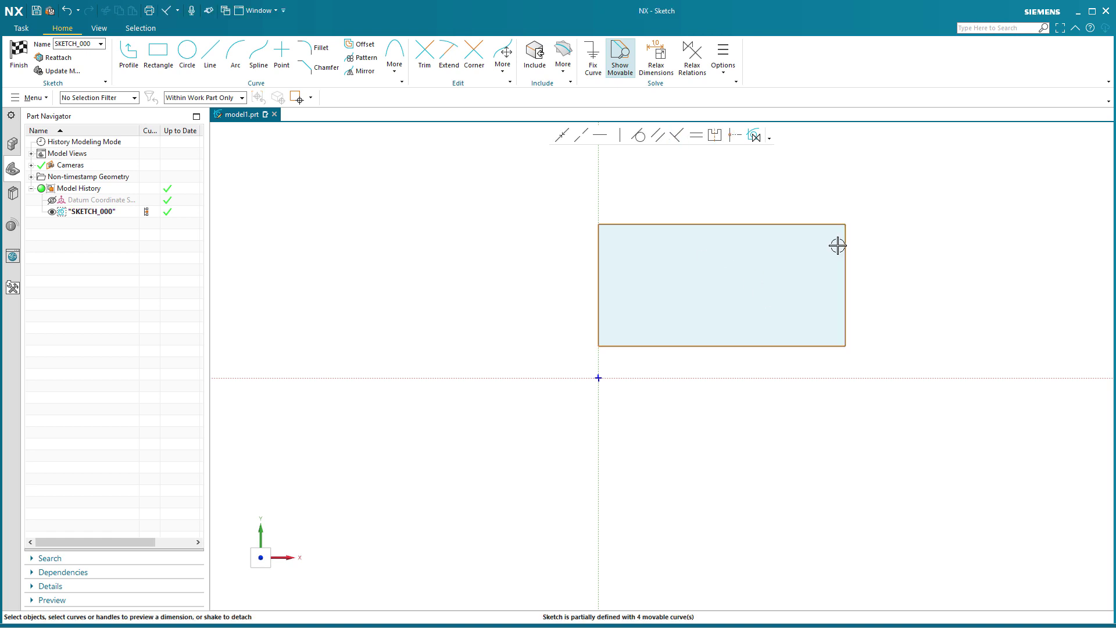
click(846, 346)
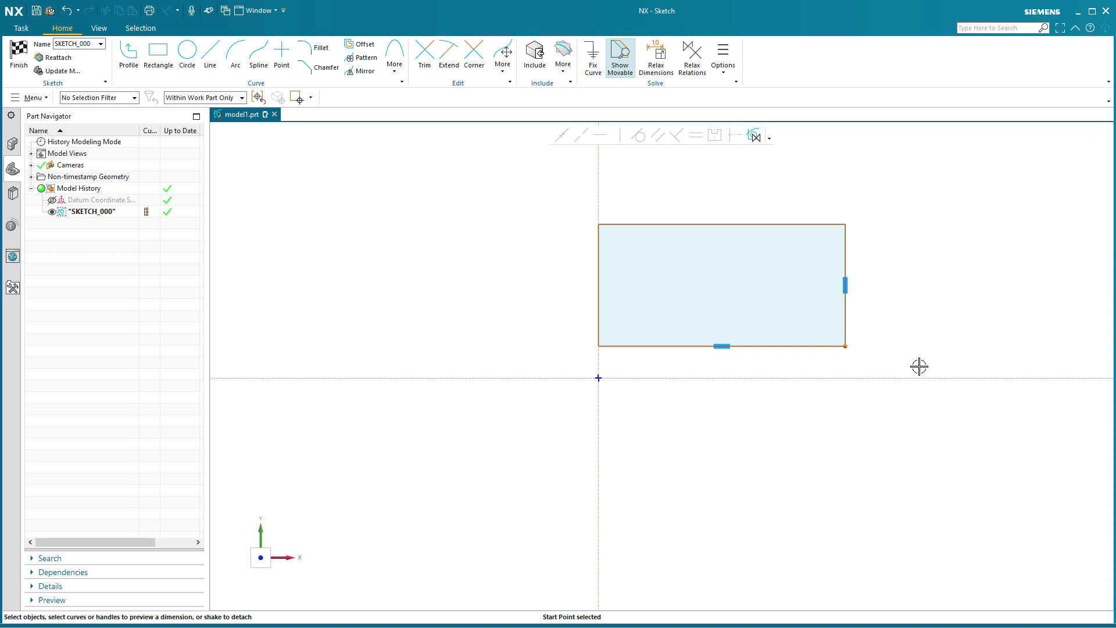
click(846, 226)
key(Escape)
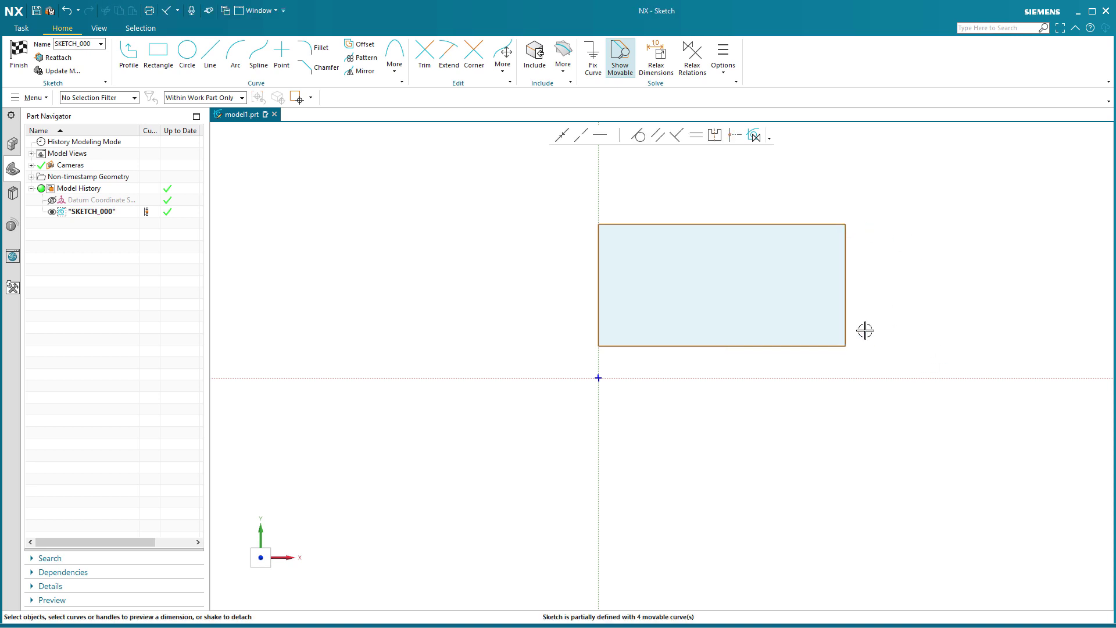
click(818, 346)
key(Escape)
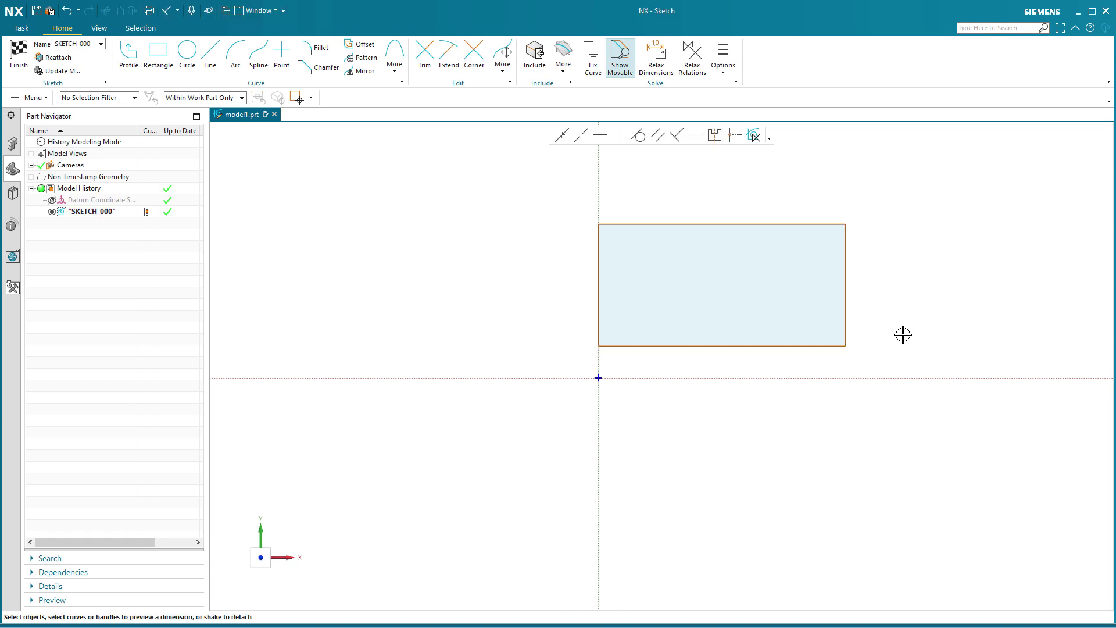
Step: Draw a closed four-sided profile in free space beside the rectangle
shift+middle_drag(919, 287, 691, 336)
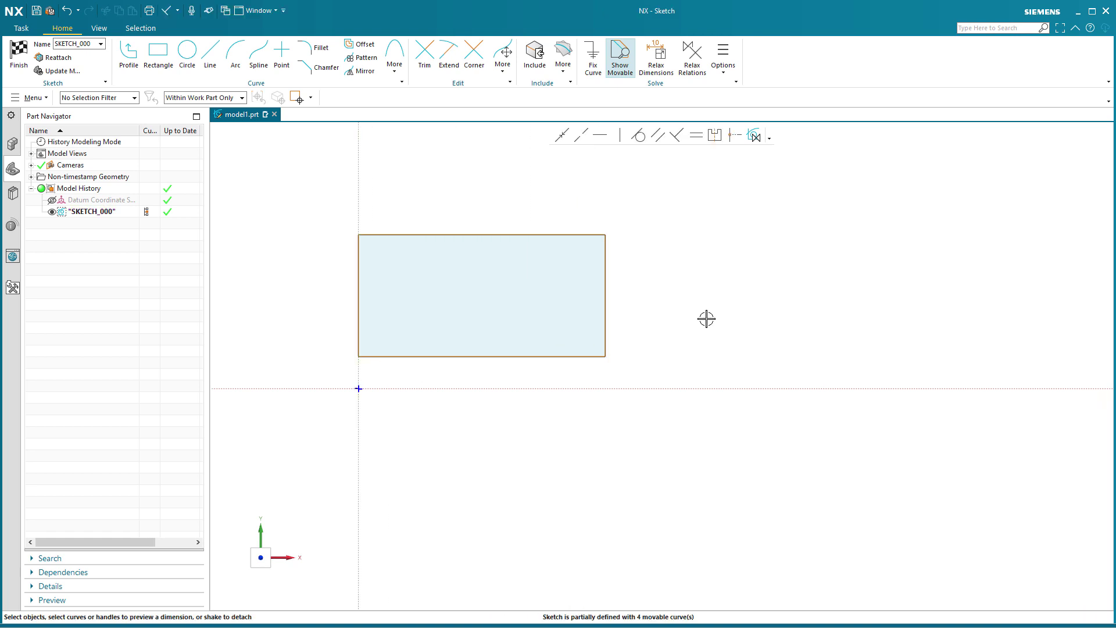
click(129, 56)
click(684, 247)
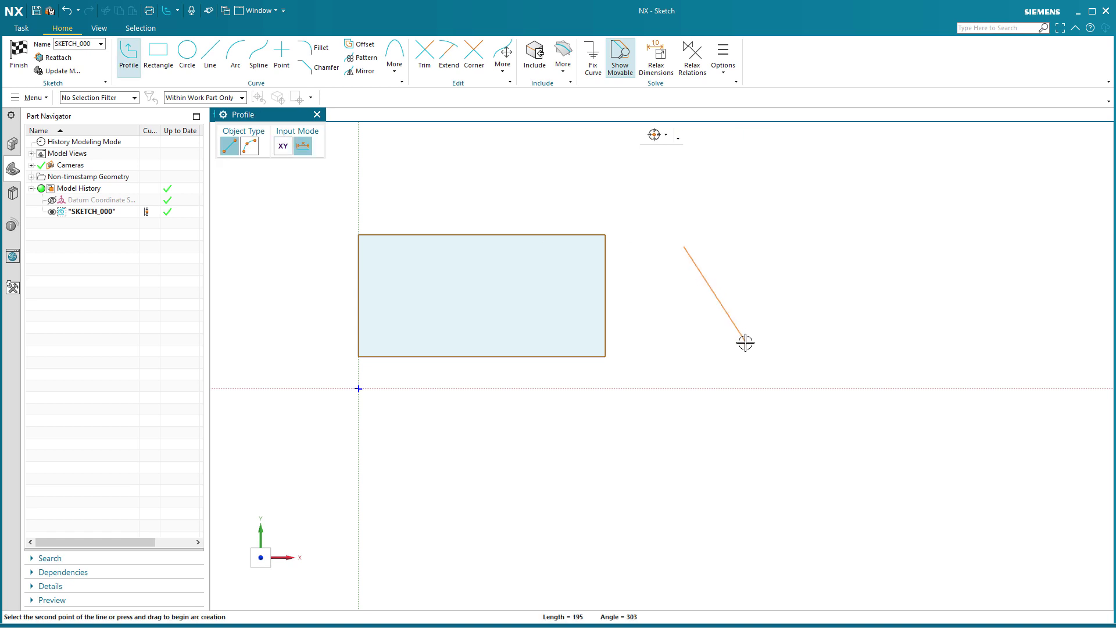
click(745, 340)
click(830, 319)
click(809, 204)
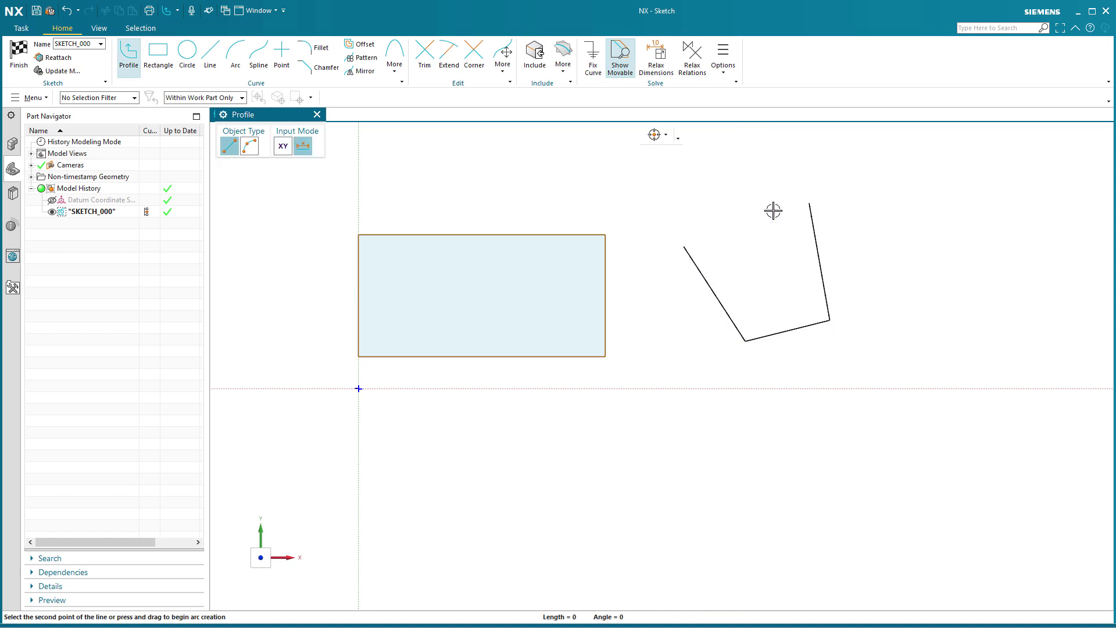
click(684, 247)
key(Escape)
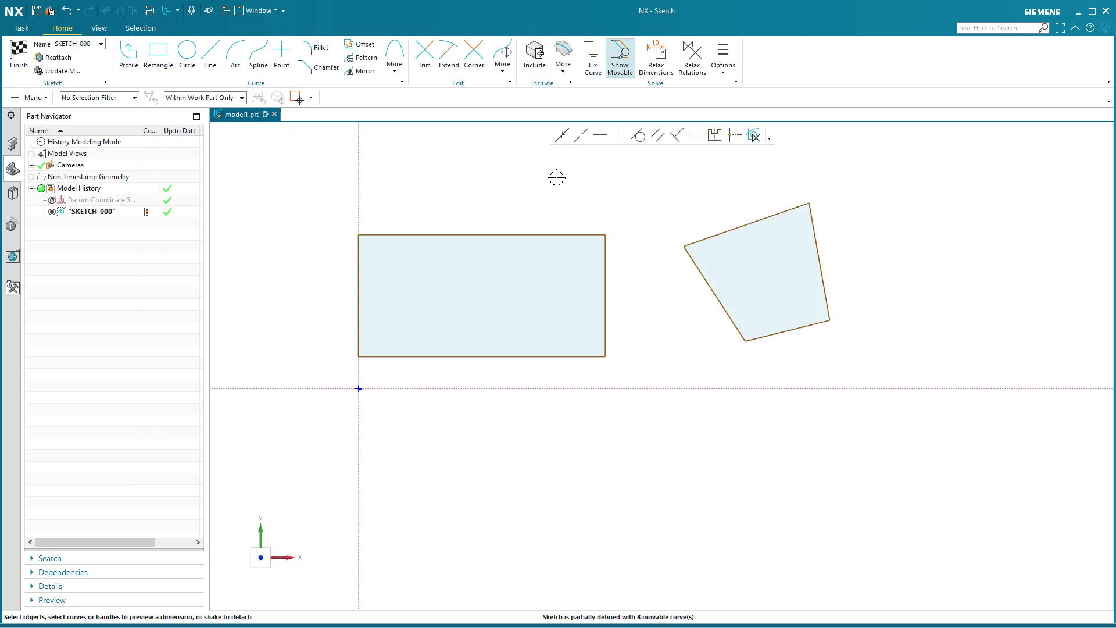
Step: Make the quadrilateral's bottom and right edges perpendicular
click(812, 324)
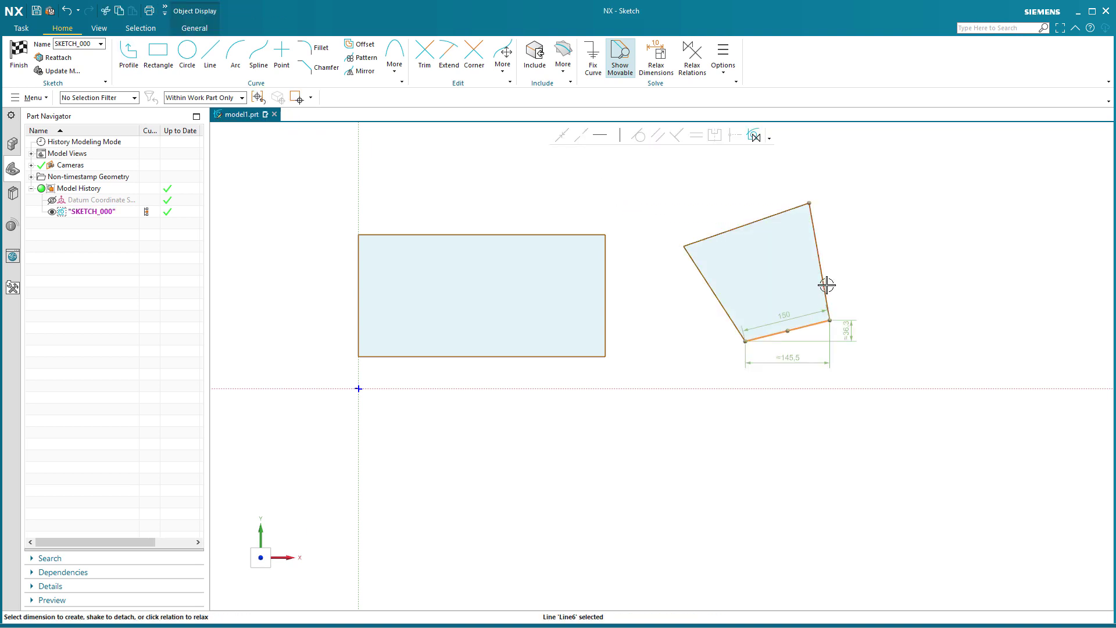
click(825, 286)
click(676, 135)
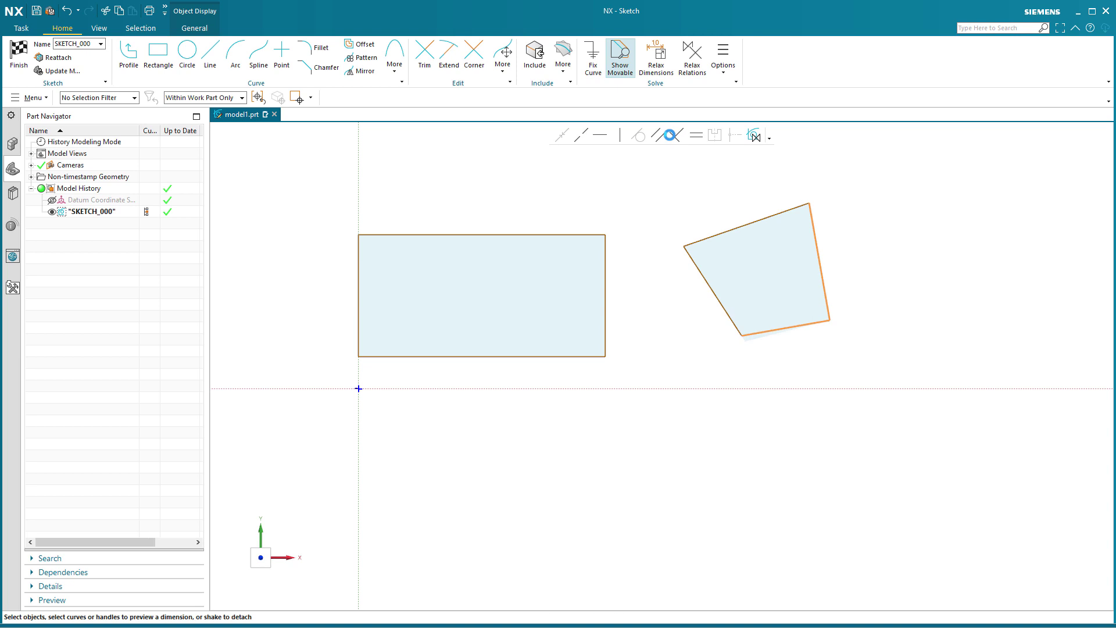
click(831, 323)
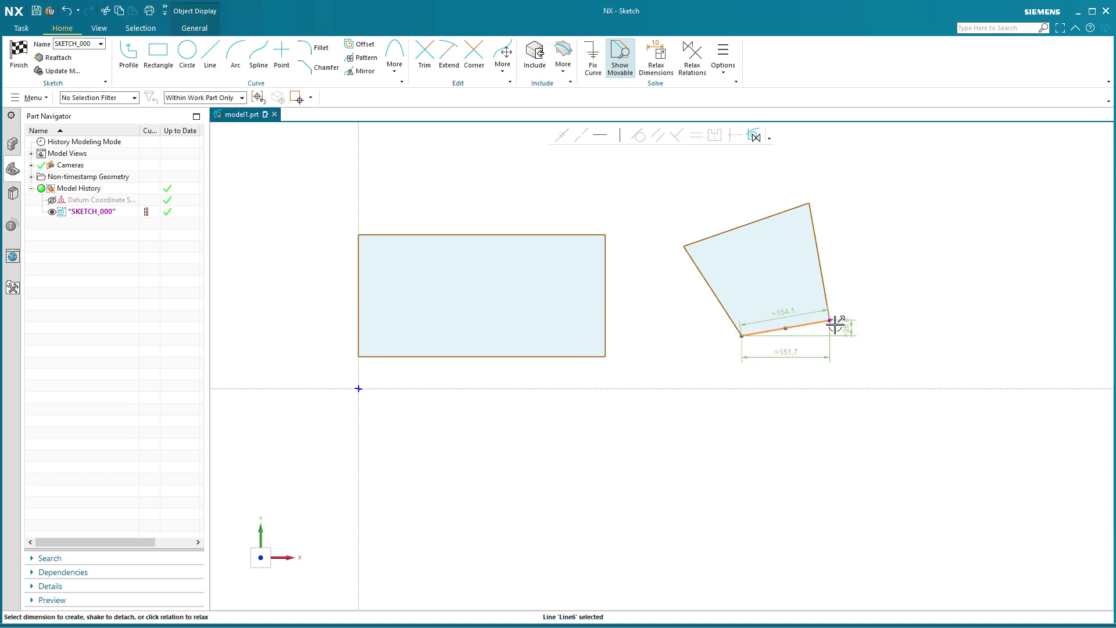
click(834, 323)
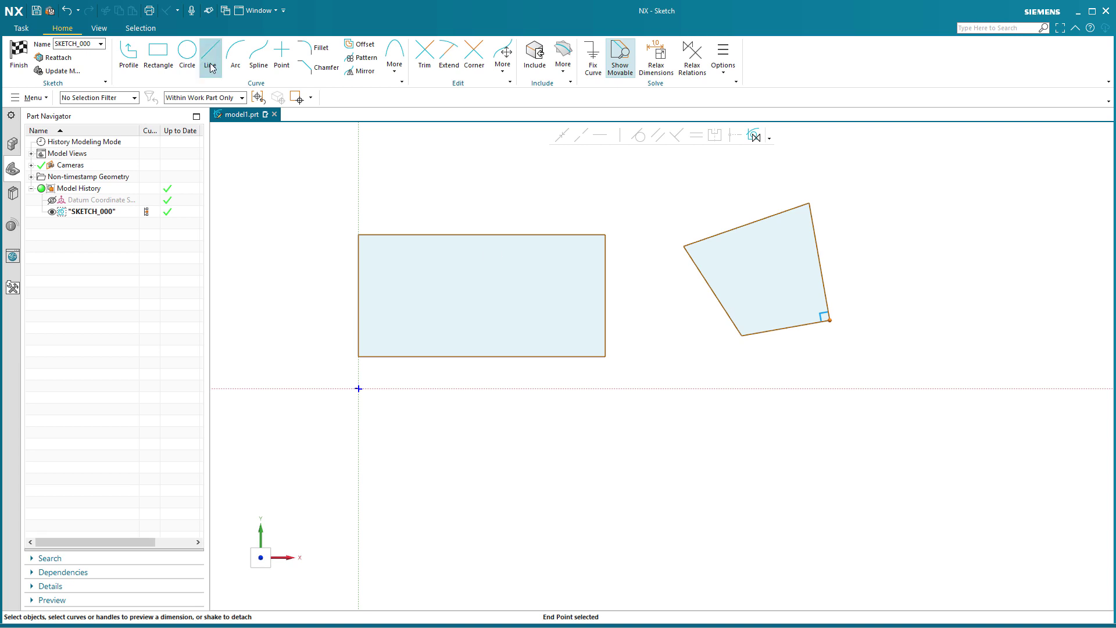
Step: Round the quadrilateral's top-left corner with a 3-point arc and trim the leftover corner lines
click(236, 55)
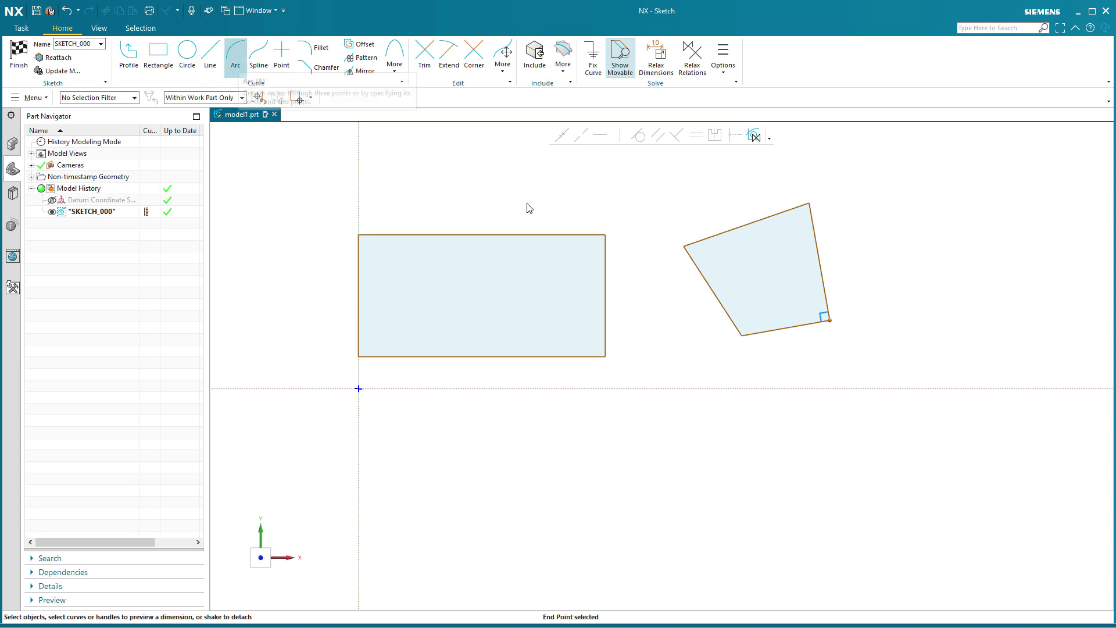
click(713, 291)
click(736, 228)
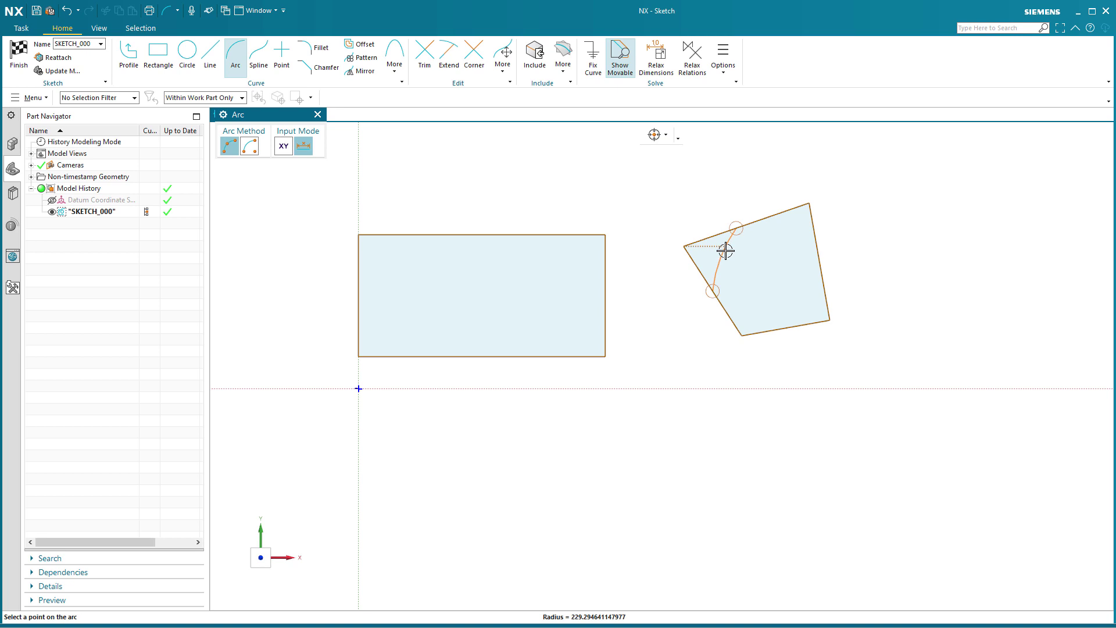
click(721, 259)
key(Escape)
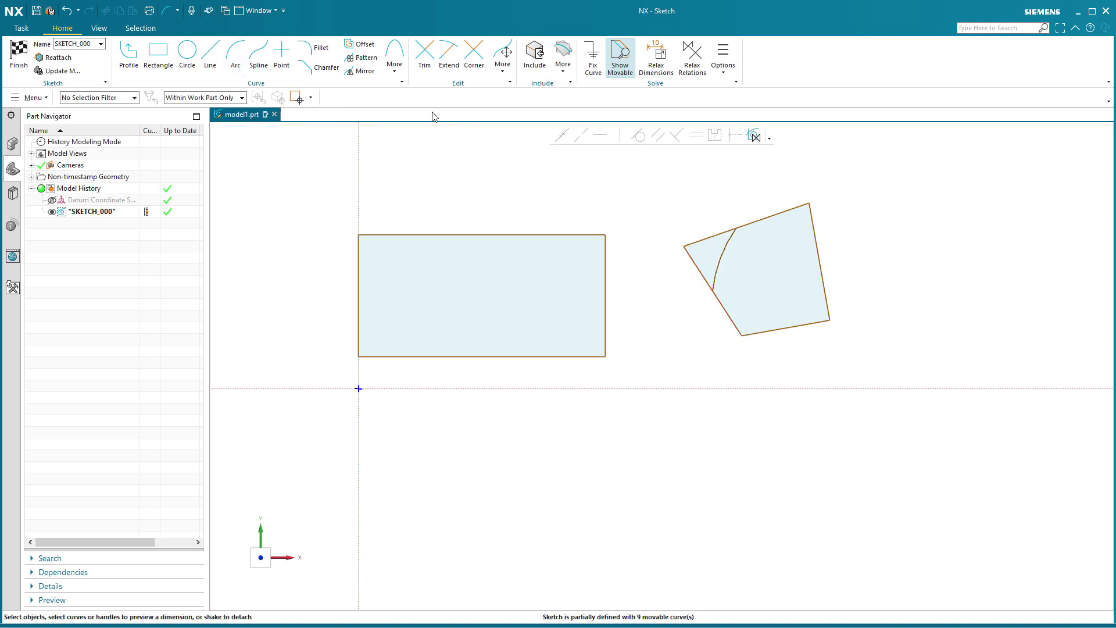
click(424, 55)
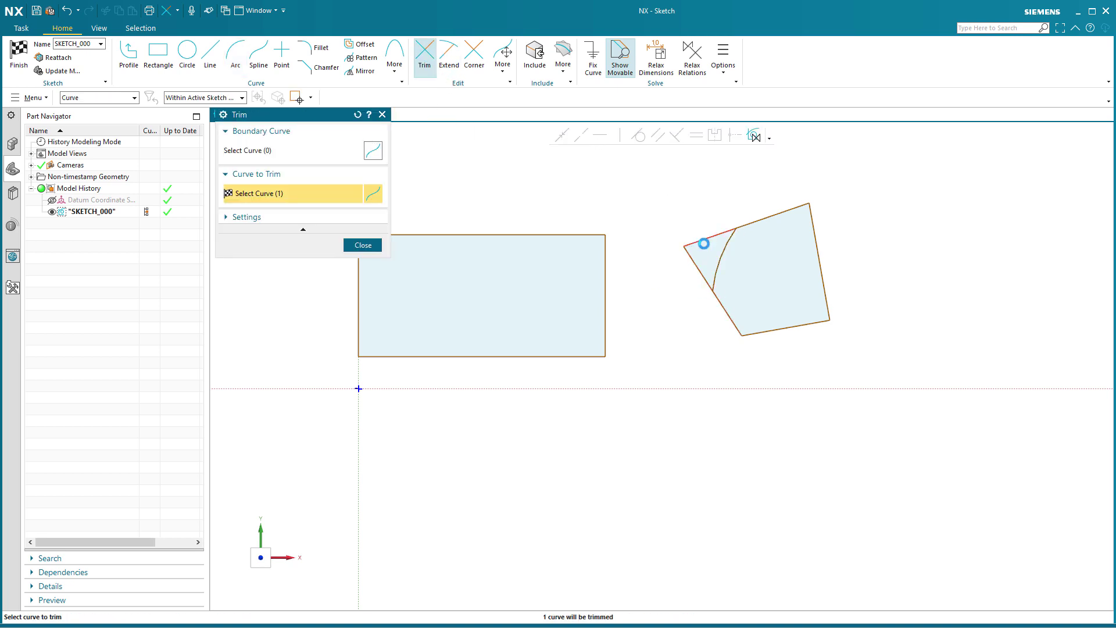
click(705, 240)
click(691, 254)
key(Escape)
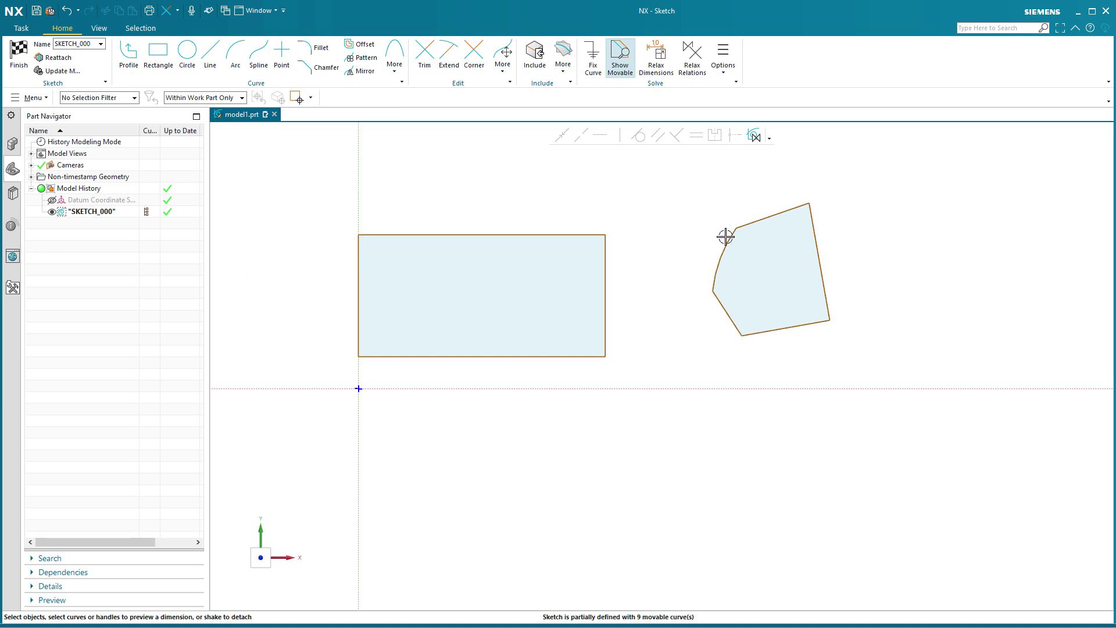
Step: Make the corner arc tangent to the top edge and drag it outward to reshape
click(725, 241)
click(750, 223)
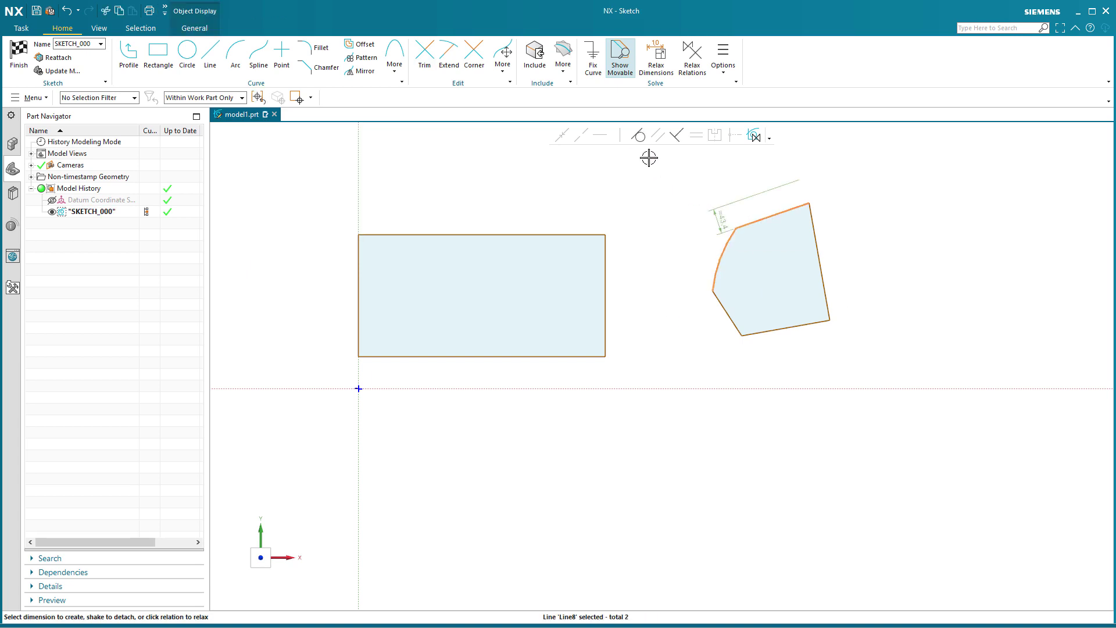
click(639, 136)
drag(753, 245, 688, 229)
Step: Begin a vertical dimension at the quadrilateral's top-right corner
click(757, 183)
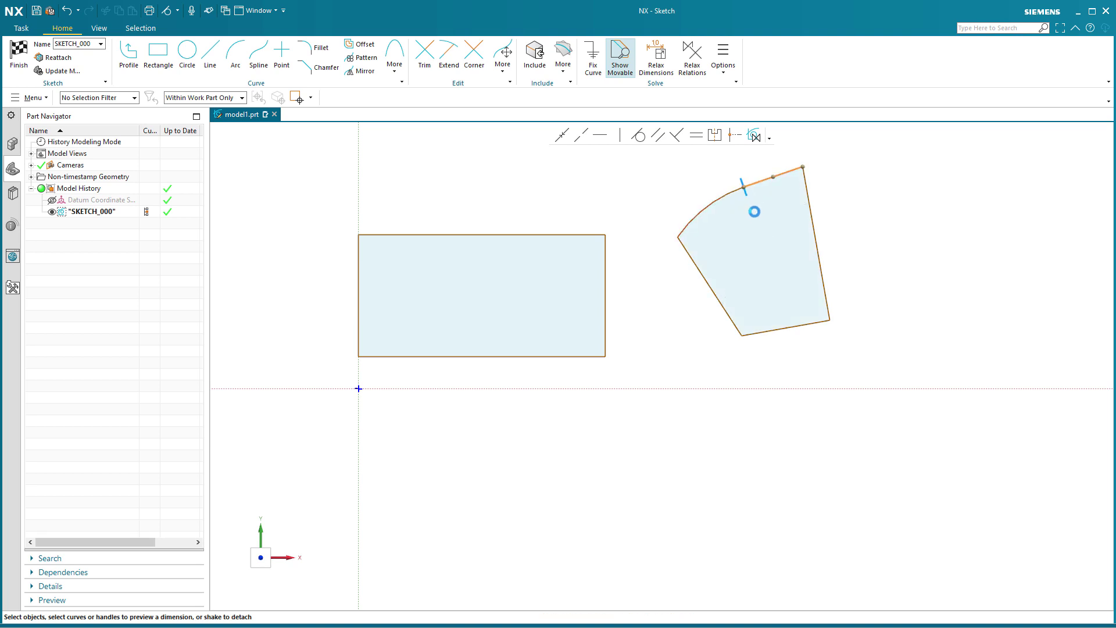
shift+middle_drag(833, 221, 822, 287)
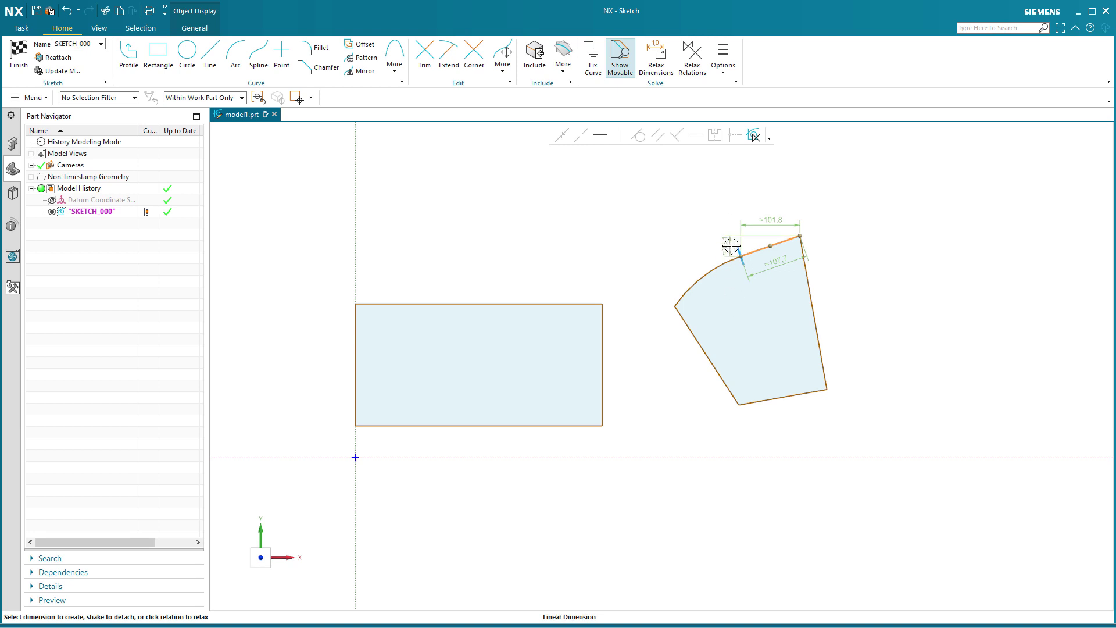
key(Escape)
click(793, 228)
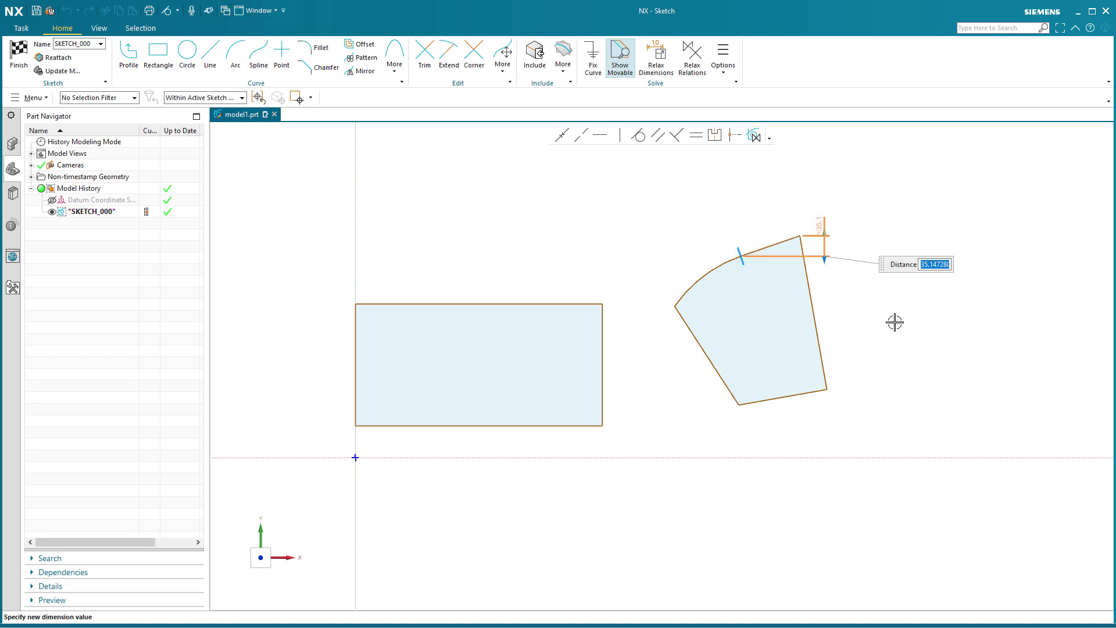